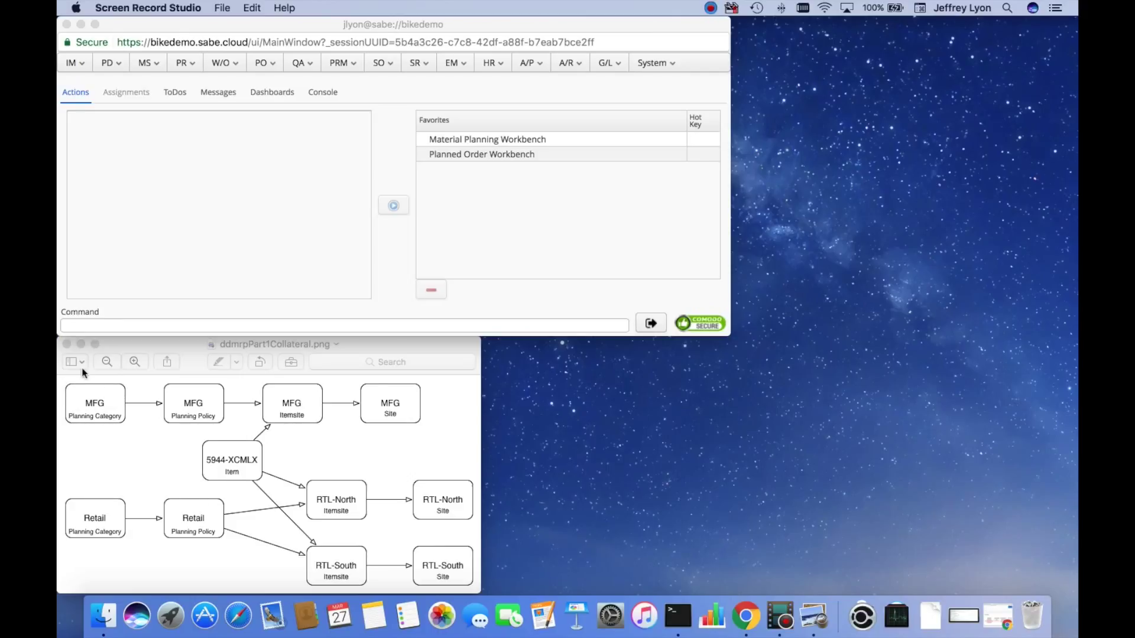
Step: Close the planning diagram image and open the Material Planning Workbench
{"action": "left_click", "coordinate": [67, 344]}
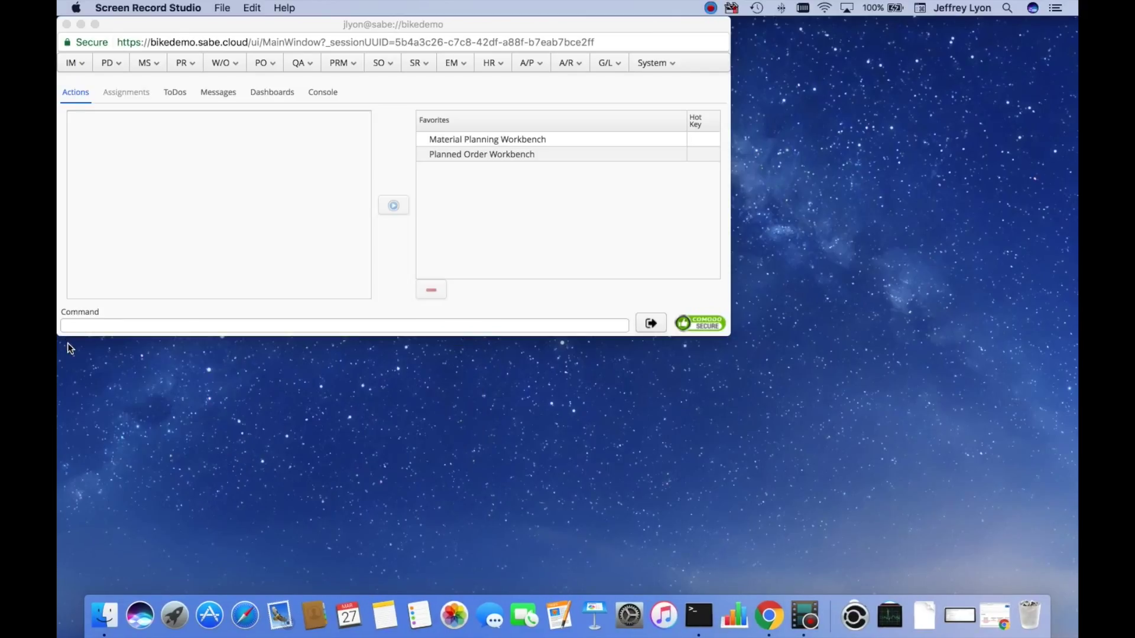
{"action": "double_click", "coordinate": [488, 142]}
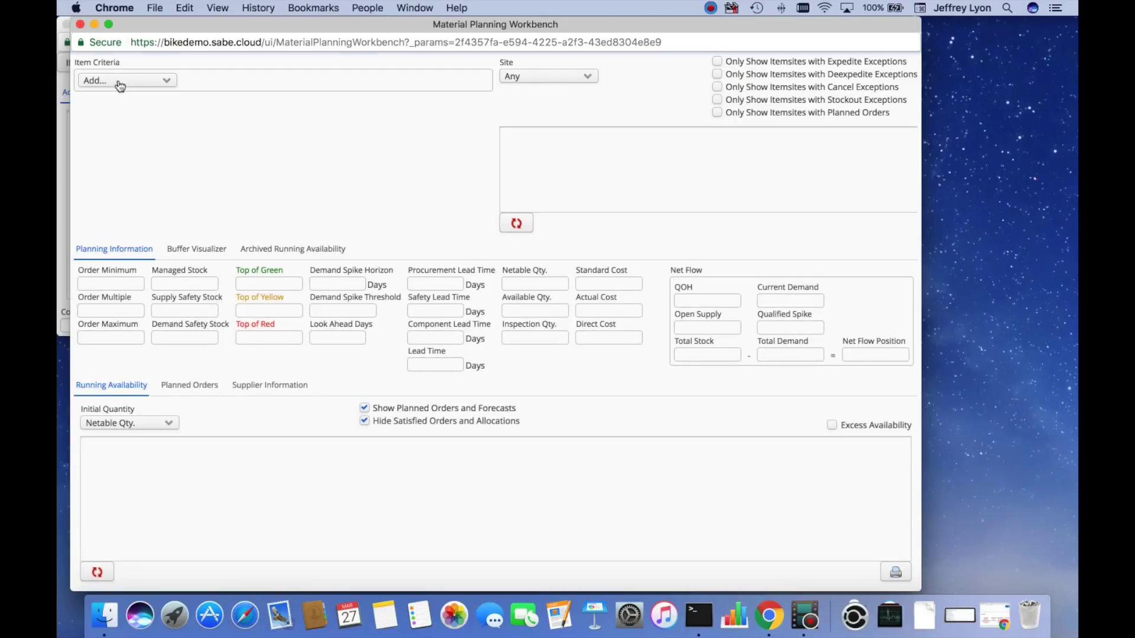
Step: Add item 5944-XCMLX as the selected-item criterion by searching for 5944-xc, and list its itemsites
{"action": "left_click", "coordinate": [120, 86]}
{"action": "left_click", "coordinate": [155, 111]}
{"action": "type", "text": "75944"}
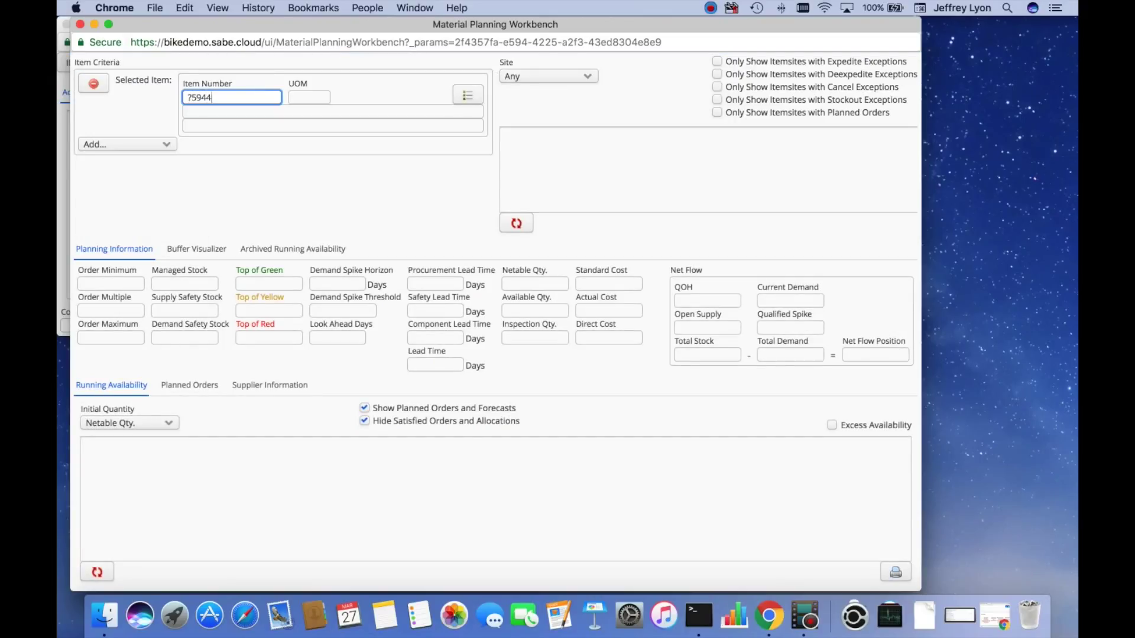
{"action": "type", "text": "-xc"}
{"action": "left_click", "coordinate": [467, 96]}
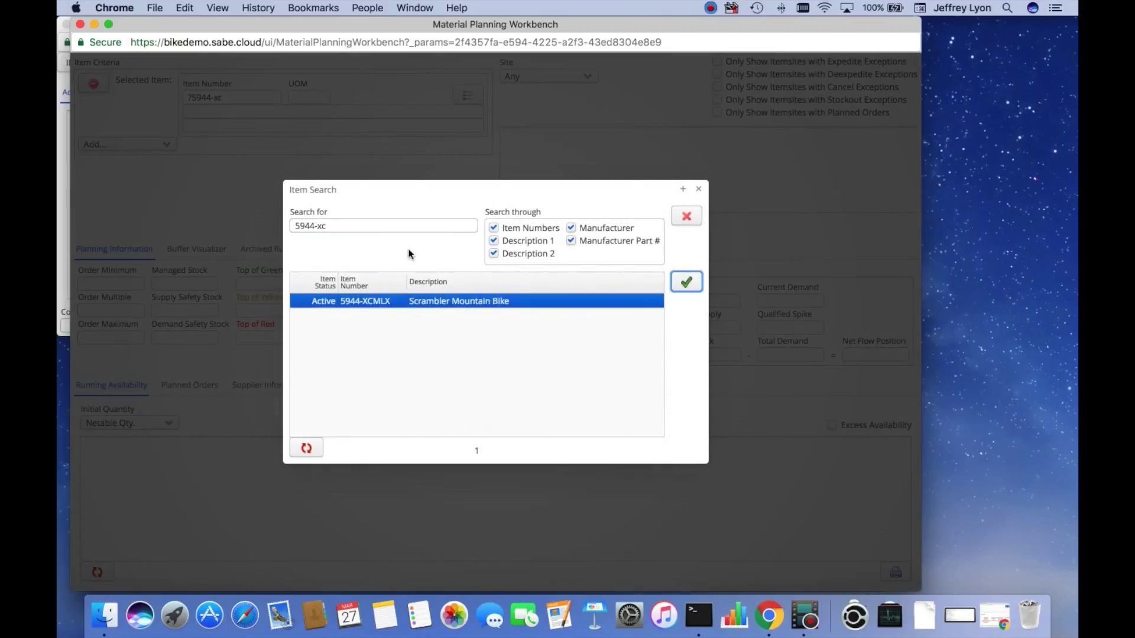
{"action": "left_click", "coordinate": [688, 281]}
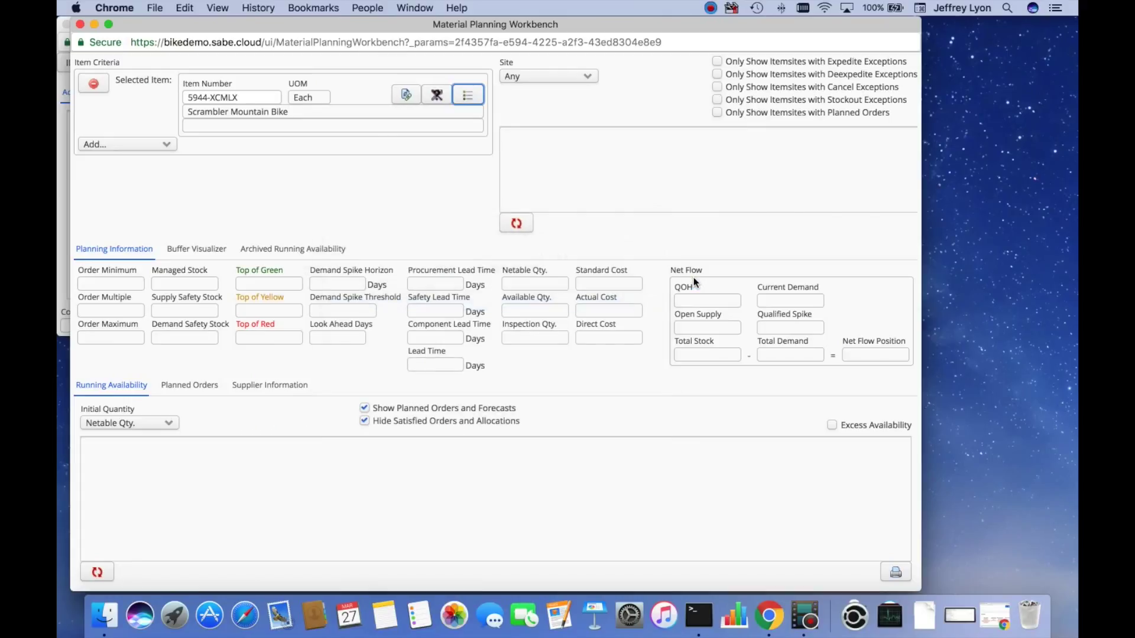
{"action": "left_click", "coordinate": [517, 224]}
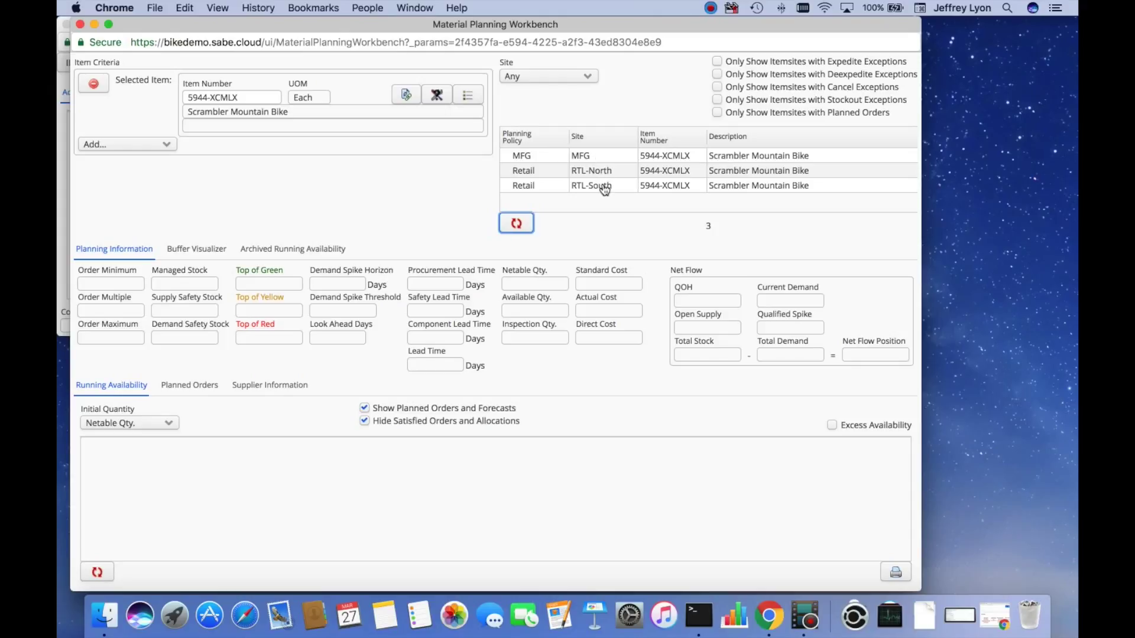
Step: Select the MFG itemsite and examine its net flow against the requisitions due 03/27/17, 03/28/17 and 03/30/17
{"action": "left_click", "coordinate": [594, 157]}
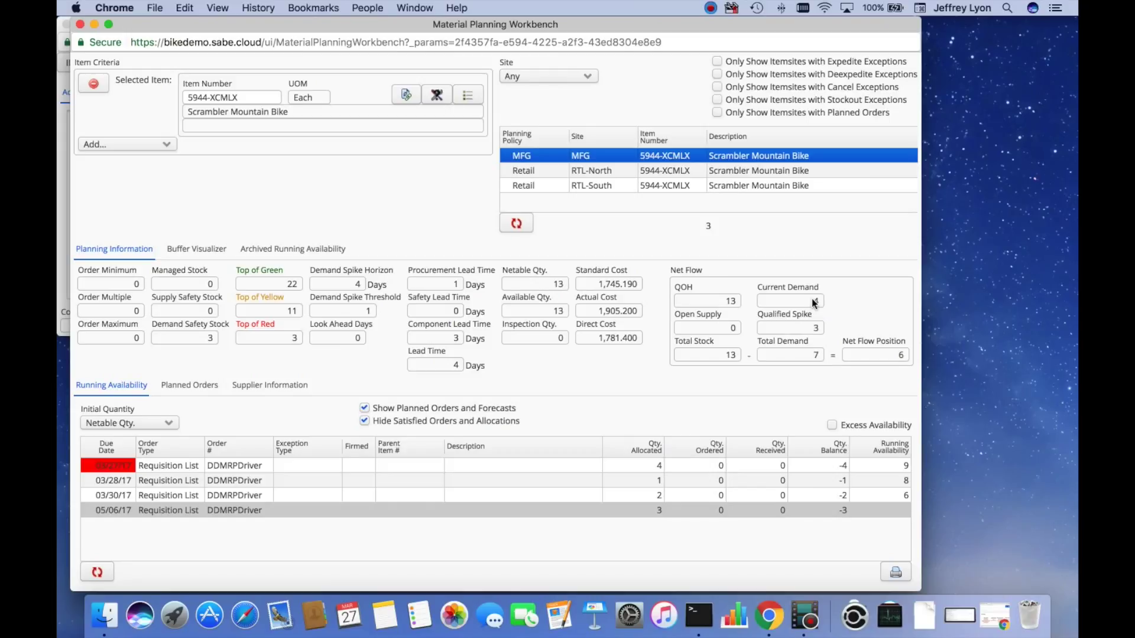
{"action": "left_click", "coordinate": [656, 467]}
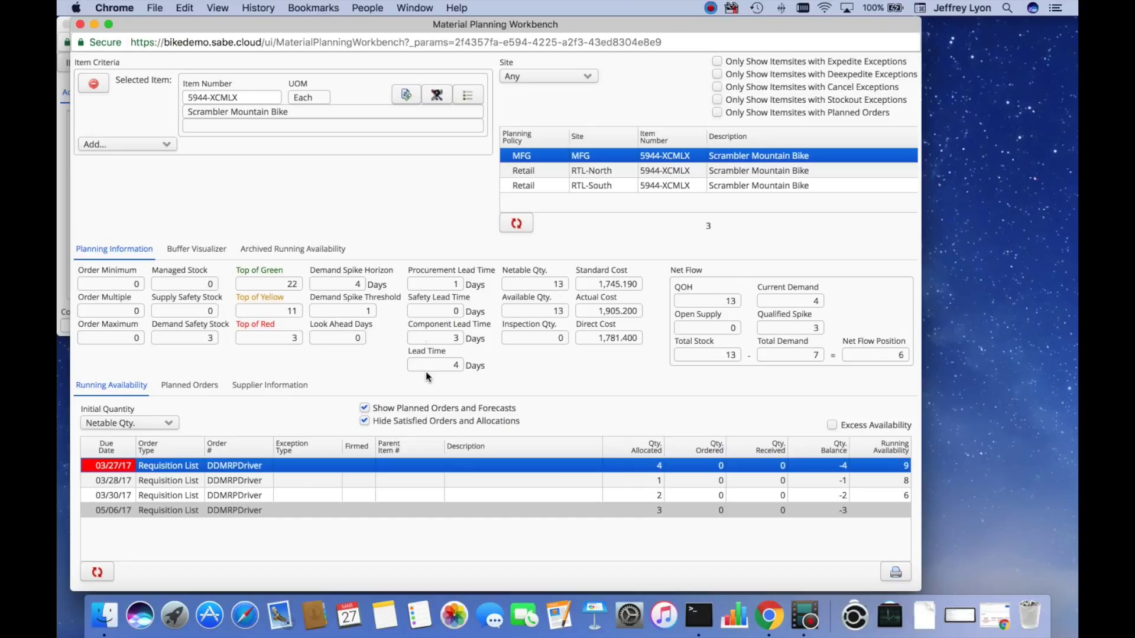
{"action": "left_click", "coordinate": [644, 485]}
{"action": "left_click", "coordinate": [644, 498]}
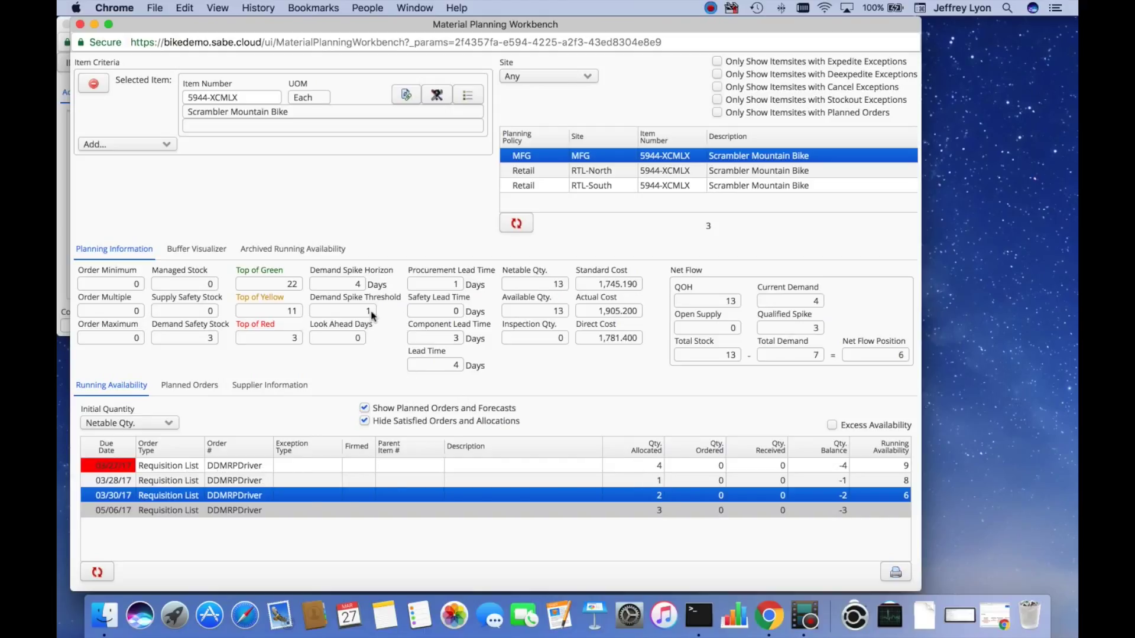
Step: Open the Planning Policies from the material planning master information and select the MFG policy
{"action": "left_click_drag", "start_coordinate": [284, 29], "coordinate": [448, 30]}
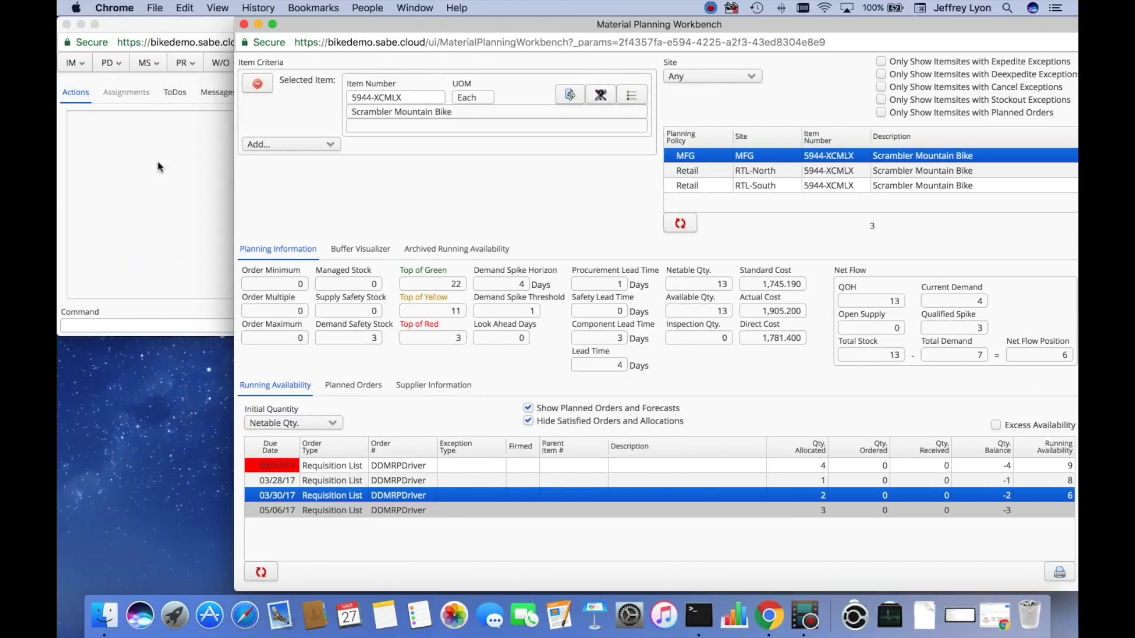
{"action": "left_click", "coordinate": [148, 59]}
{"action": "left_click", "coordinate": [145, 63]}
{"action": "mouse_move", "coordinate": [196, 207]}
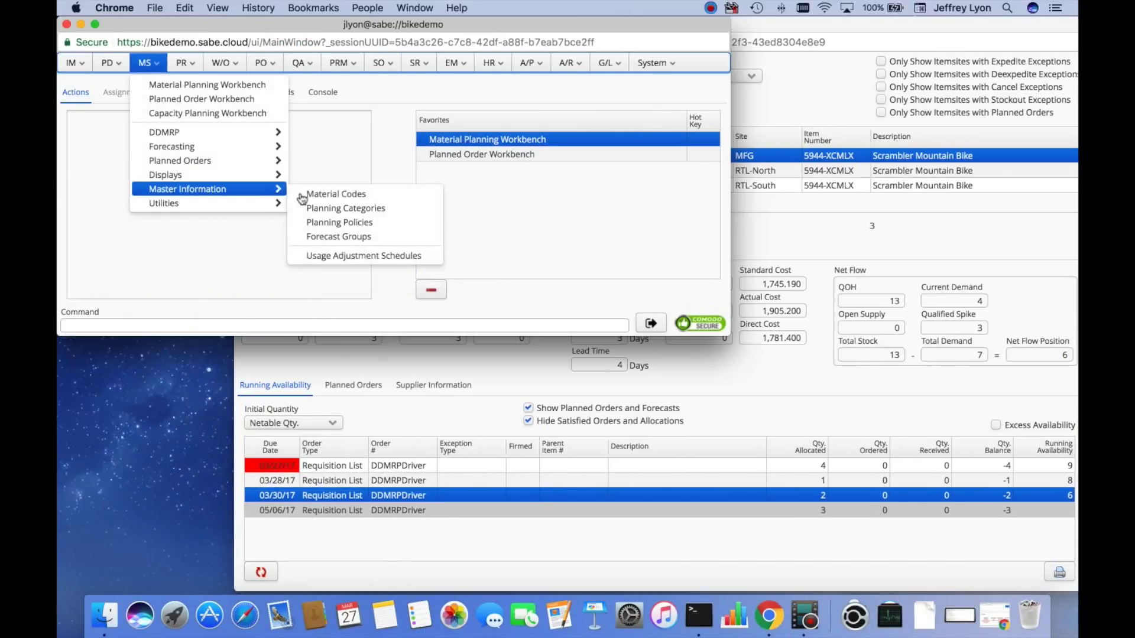
{"action": "left_click", "coordinate": [355, 222]}
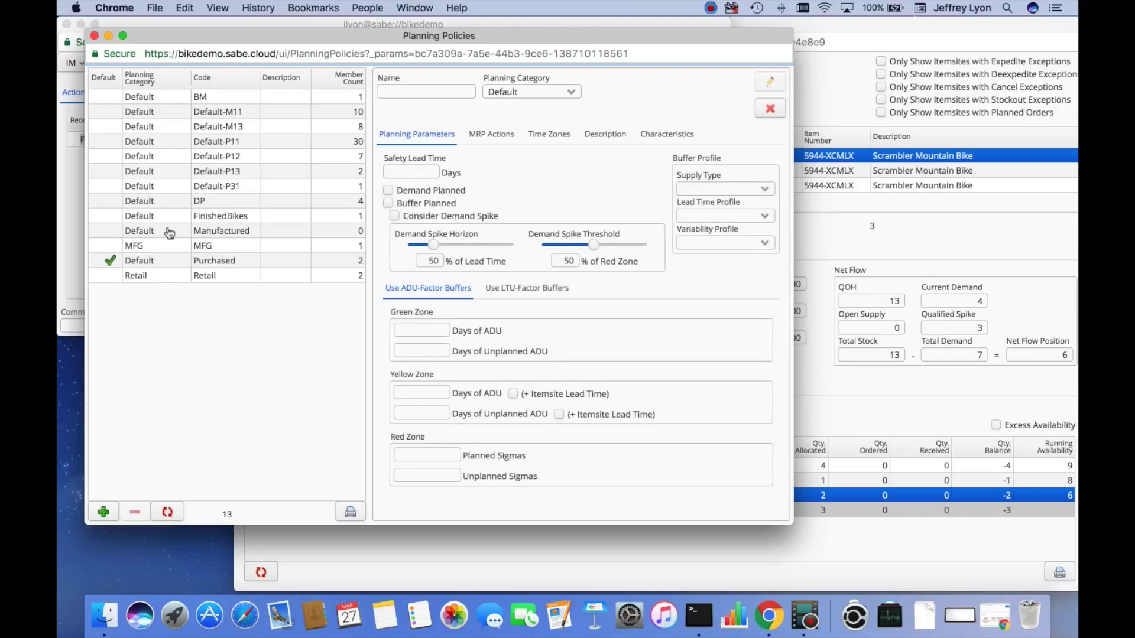
{"action": "left_click", "coordinate": [167, 246]}
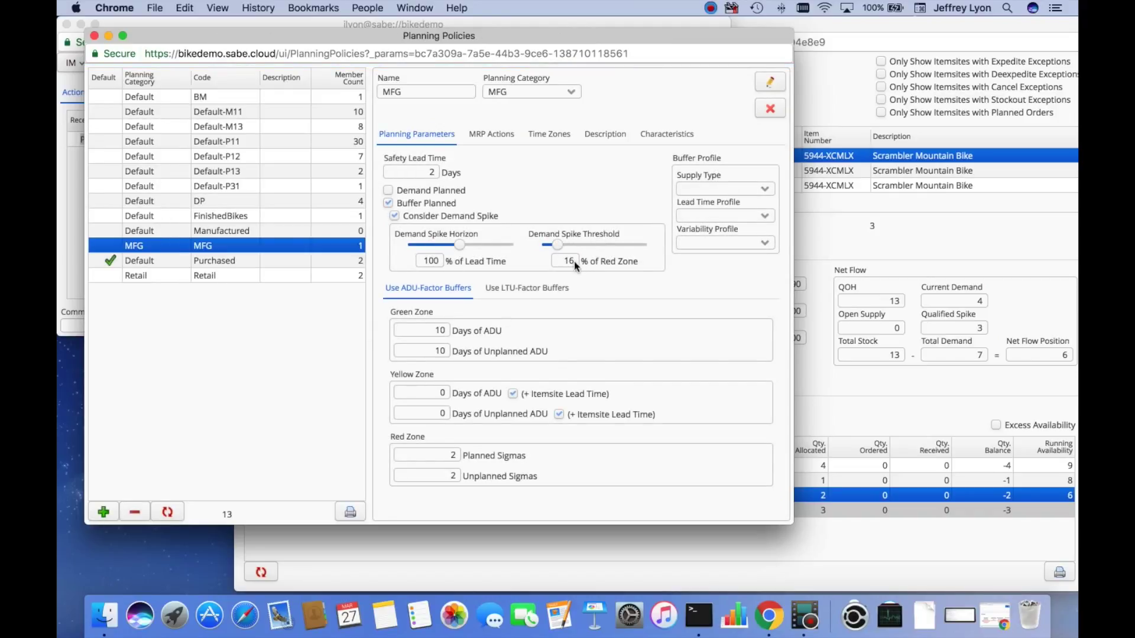
Step: Raise the MFG policy's Demand Spike Threshold, save it, and refresh the itemsite's running availability
{"action": "left_click", "coordinate": [767, 85]}
{"action": "left_click_drag", "start_coordinate": [561, 248], "coordinate": [598, 246]}
{"action": "left_click", "coordinate": [770, 82]}
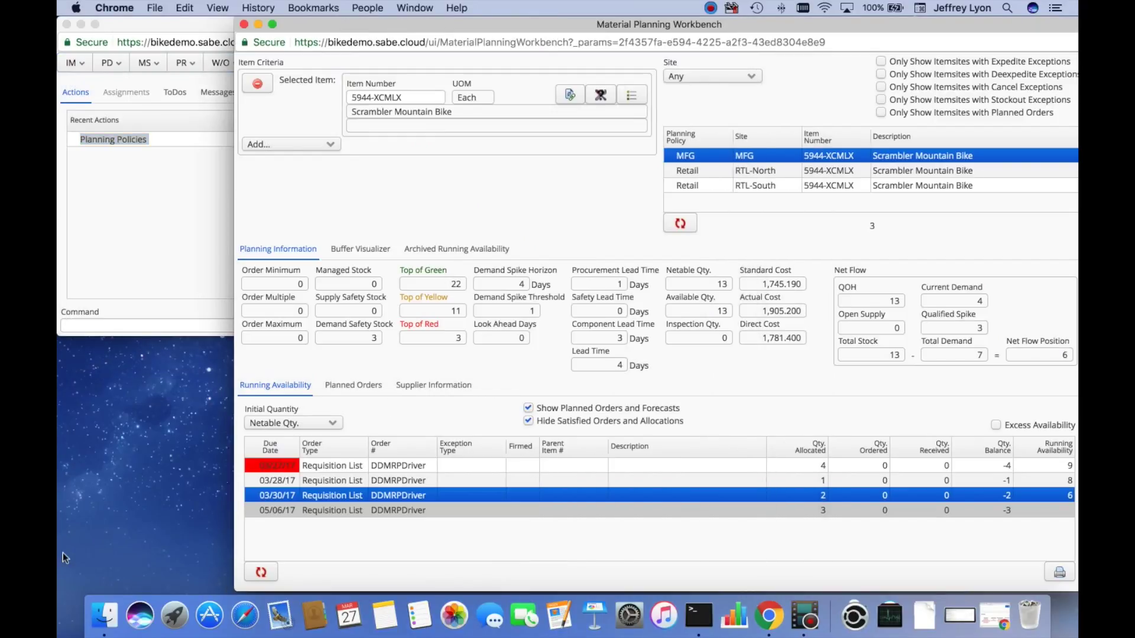
{"action": "left_click", "coordinate": [261, 572]}
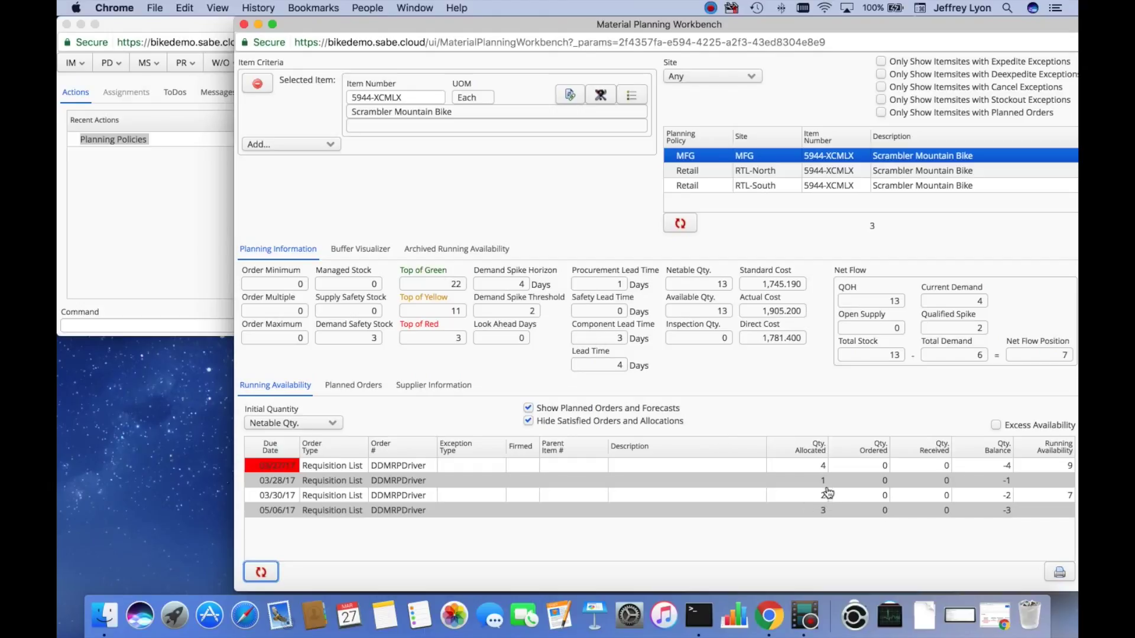
Step: Create planned orders for the MFG itemsite of 5944-XCMLX and refresh its running availability
{"action": "left_click_drag", "start_coordinate": [798, 22], "coordinate": [712, 18]}
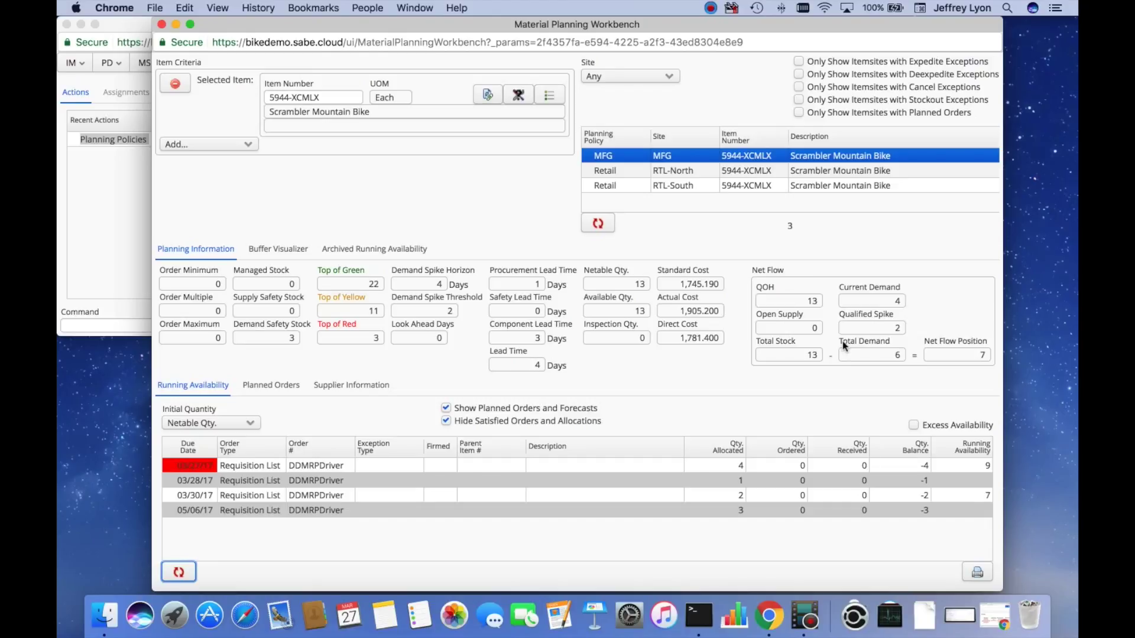
{"action": "right_click", "coordinate": [735, 161]}
{"action": "left_click", "coordinate": [775, 173]}
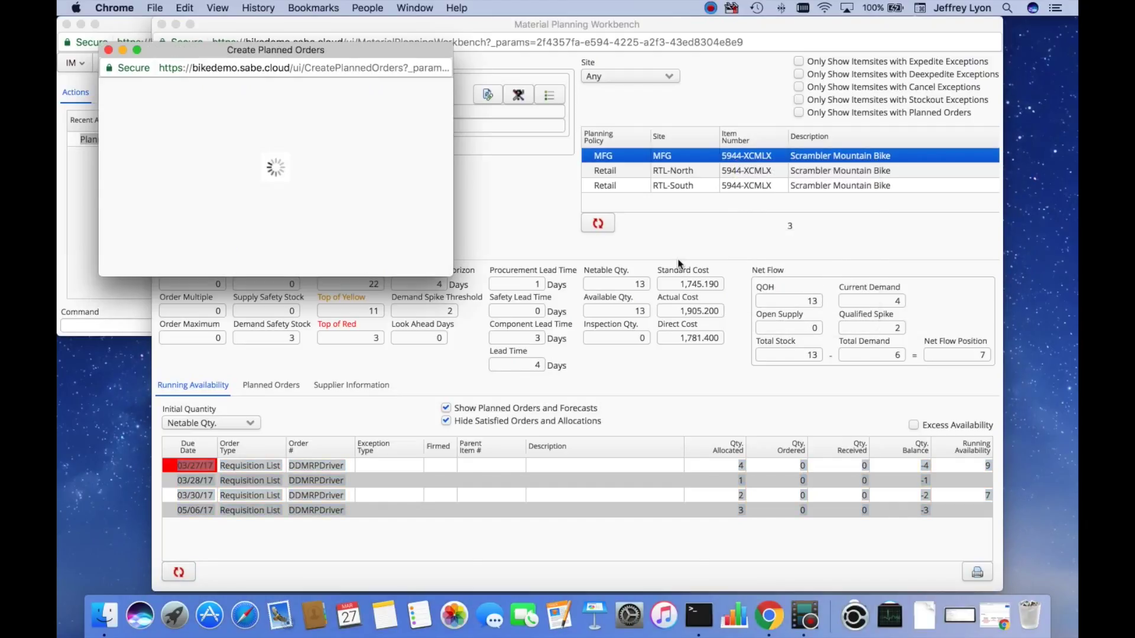
{"action": "left_click", "coordinate": [433, 93]}
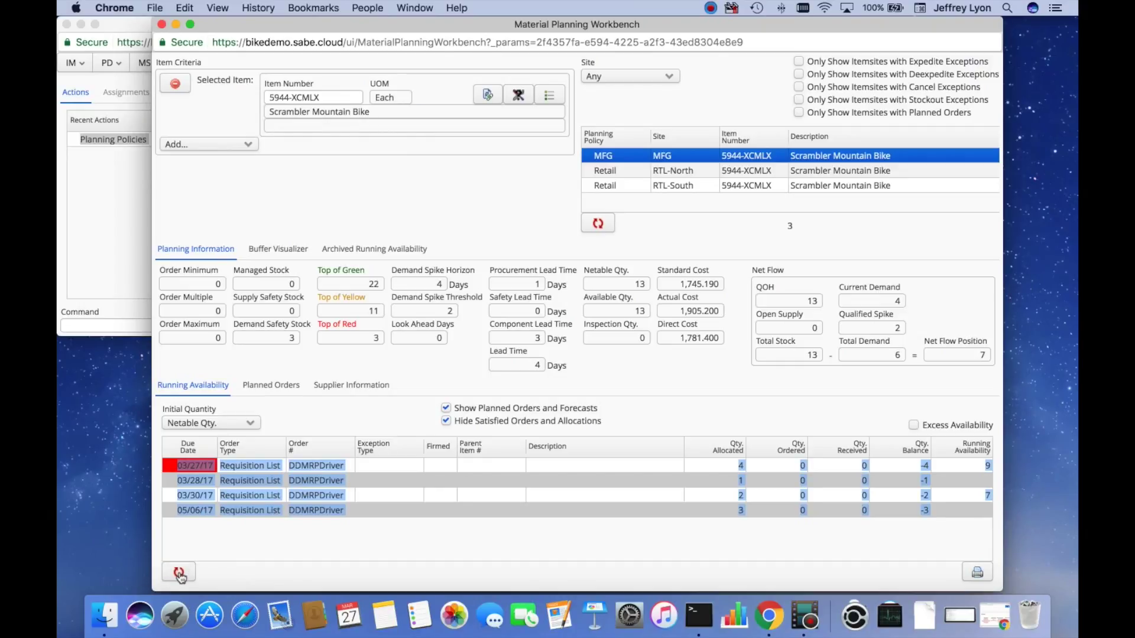
{"action": "left_click", "coordinate": [180, 572]}
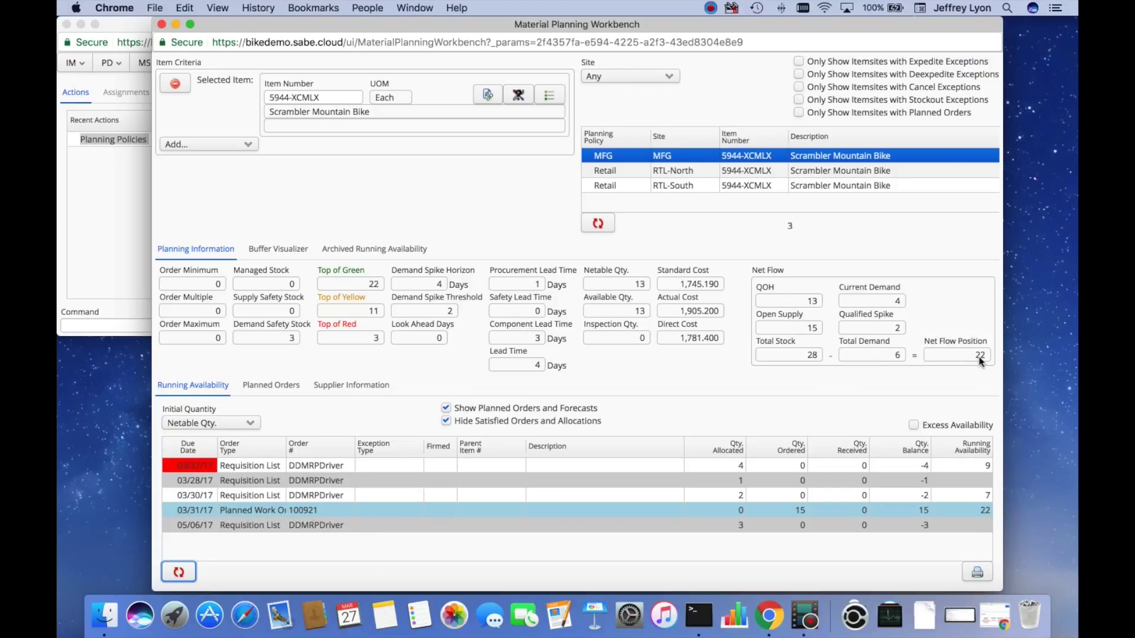
Step: Replace the Material Planning Workbench with the Planned Order Workbench and select the 5944-XCMLX work order
{"action": "left_click", "coordinate": [167, 28]}
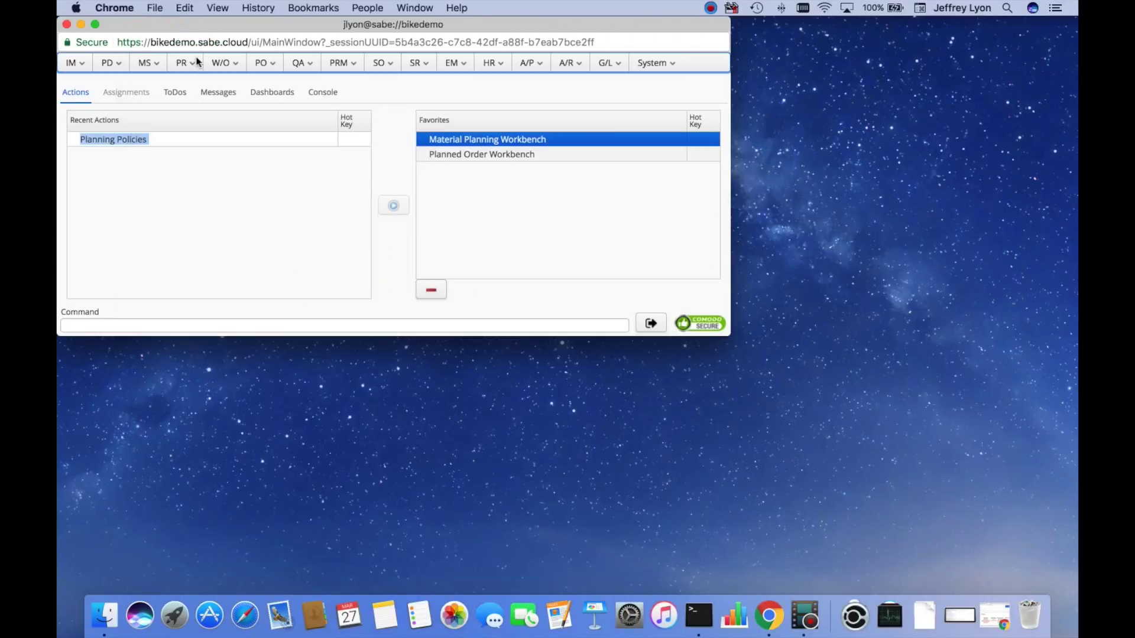
{"action": "double_click", "coordinate": [461, 155]}
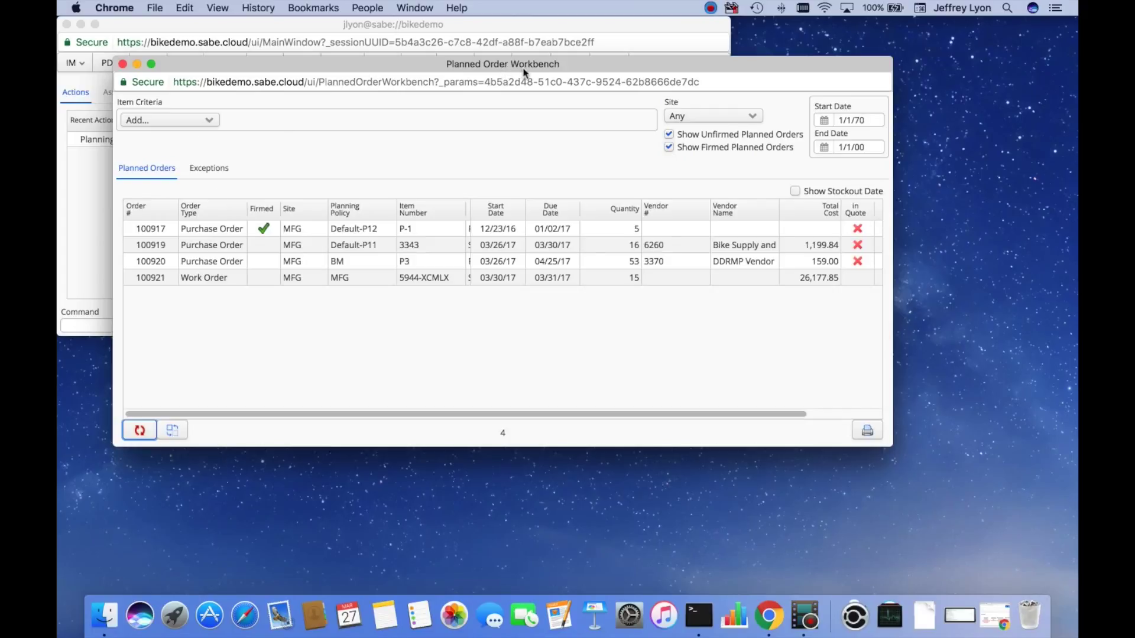
{"action": "left_click", "coordinate": [415, 282]}
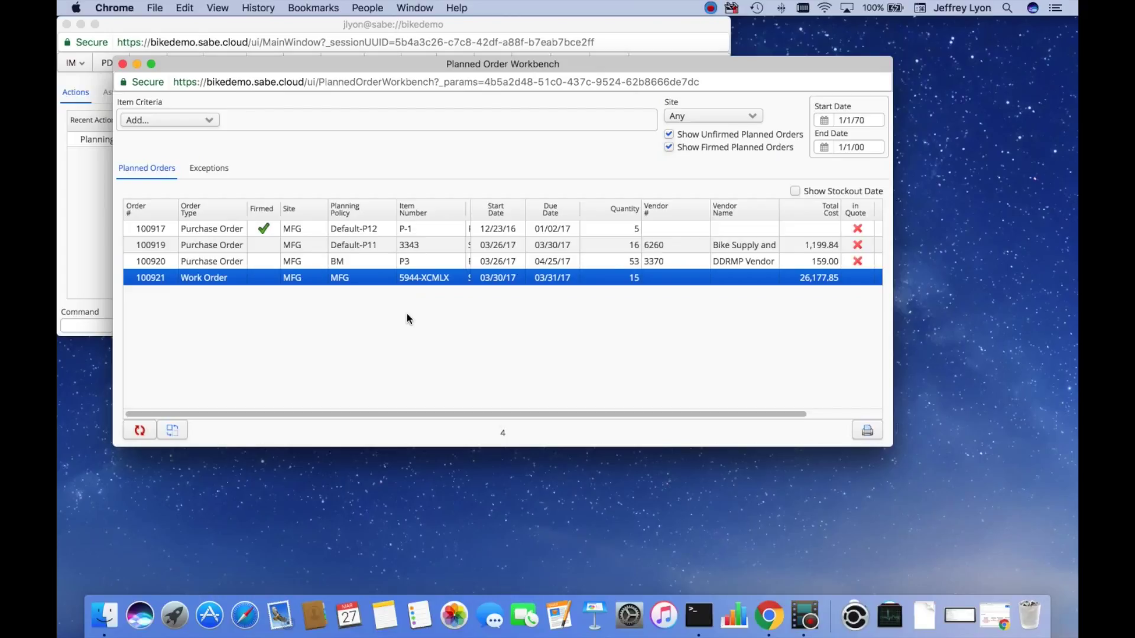
Step: Review the selected work order's dates, quantity and status, and inspect its item in the Material Planning Workbench
{"action": "scroll", "coordinate": [406, 314], "scroll_direction": "right", "scroll_amount": 5}
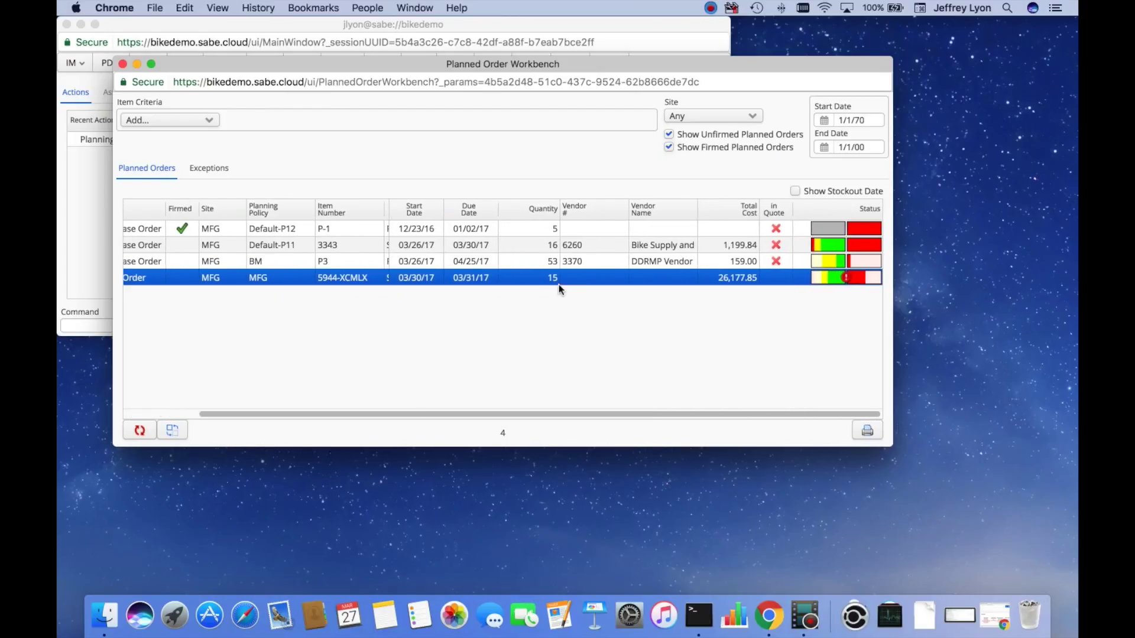
{"action": "scroll", "coordinate": [554, 289], "scroll_direction": "left", "scroll_amount": 5}
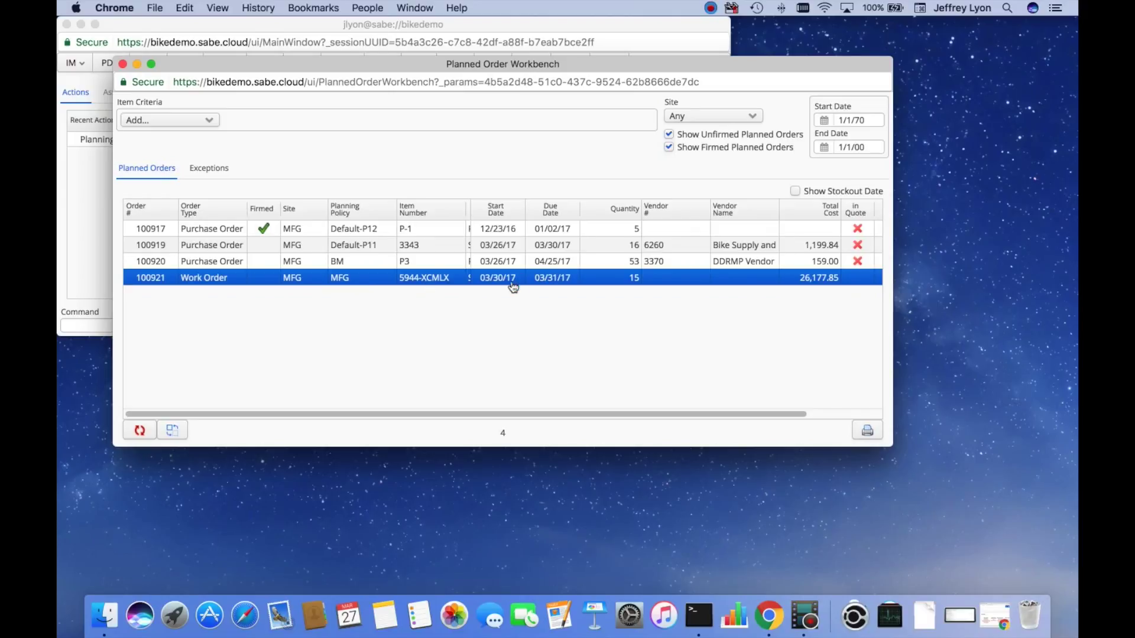
{"action": "scroll", "coordinate": [513, 288], "scroll_direction": "right", "scroll_amount": 4}
{"action": "scroll", "coordinate": [513, 288], "scroll_direction": "right", "scroll_amount": 1}
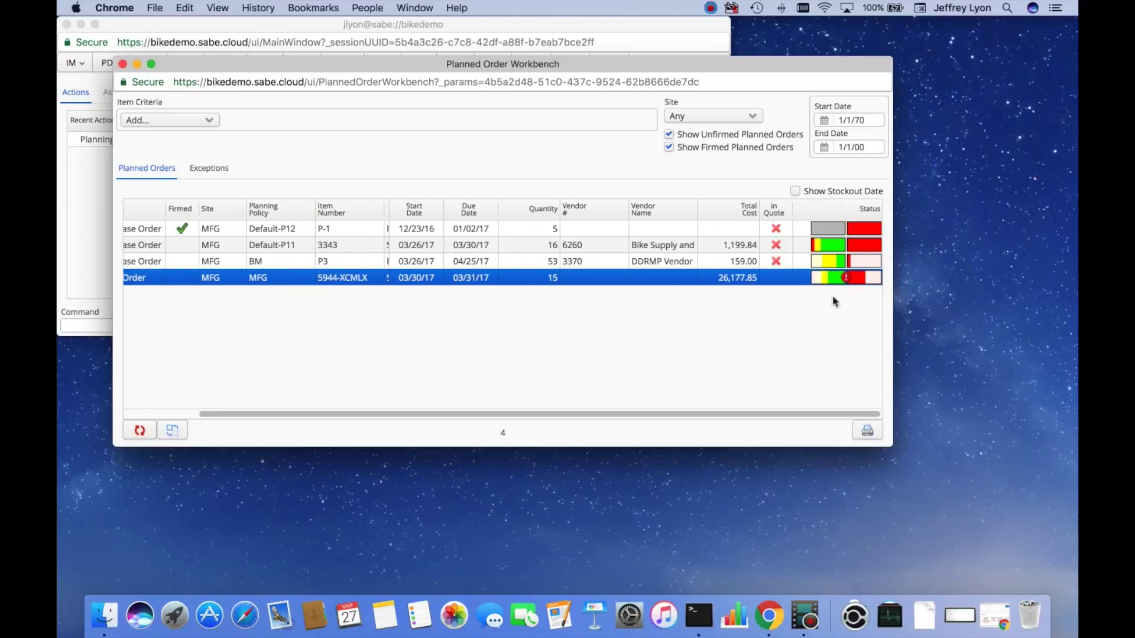
{"action": "right_click", "coordinate": [647, 287]}
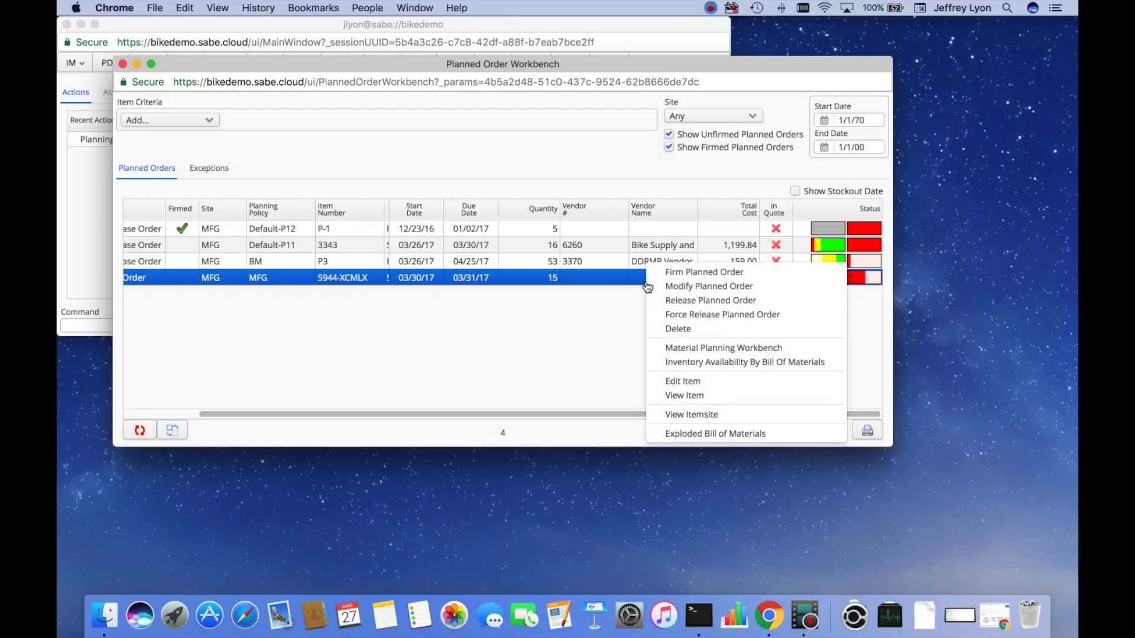
{"action": "left_click", "coordinate": [680, 349]}
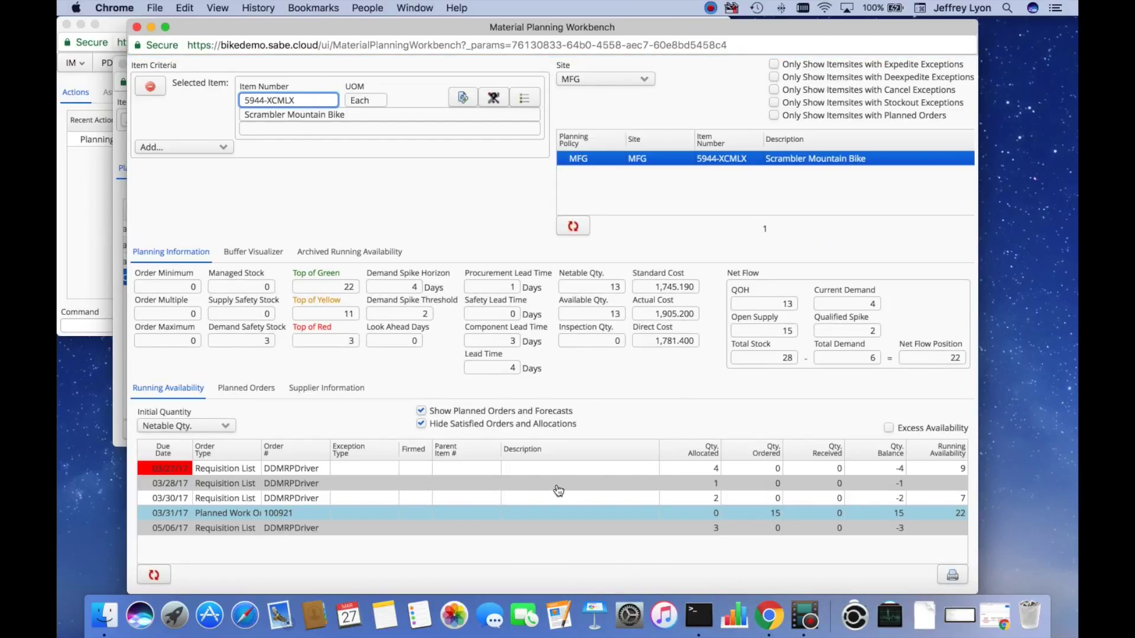
{"action": "left_click", "coordinate": [137, 26]}
Step: Try to release the planned work order for 5944-XCMLX
{"action": "right_click", "coordinate": [584, 283]}
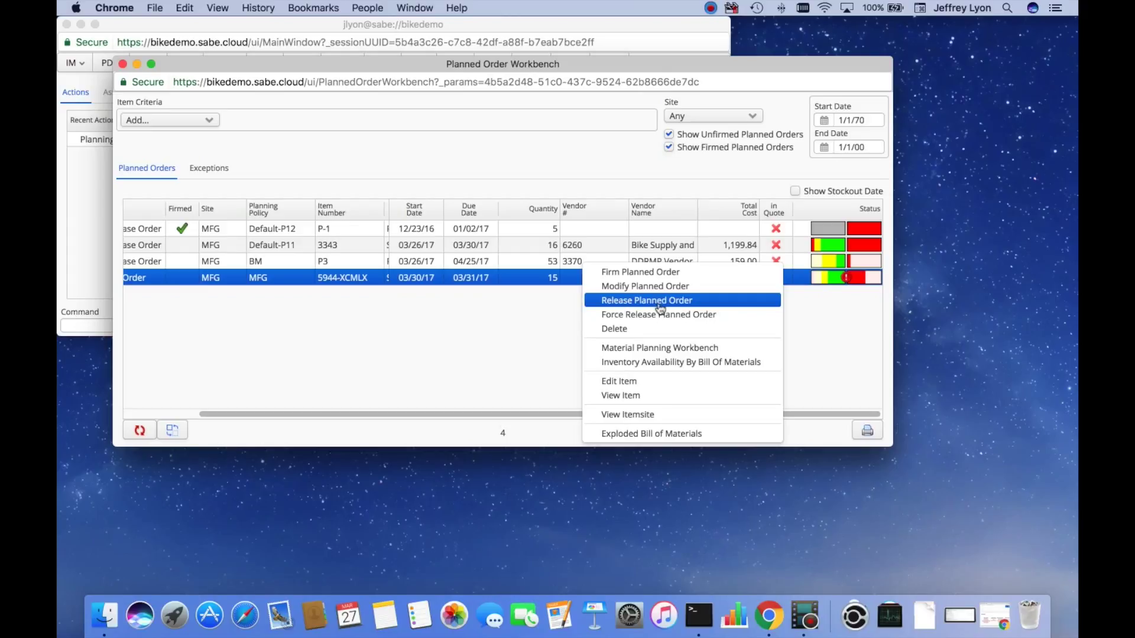
{"action": "left_click", "coordinate": [622, 304]}
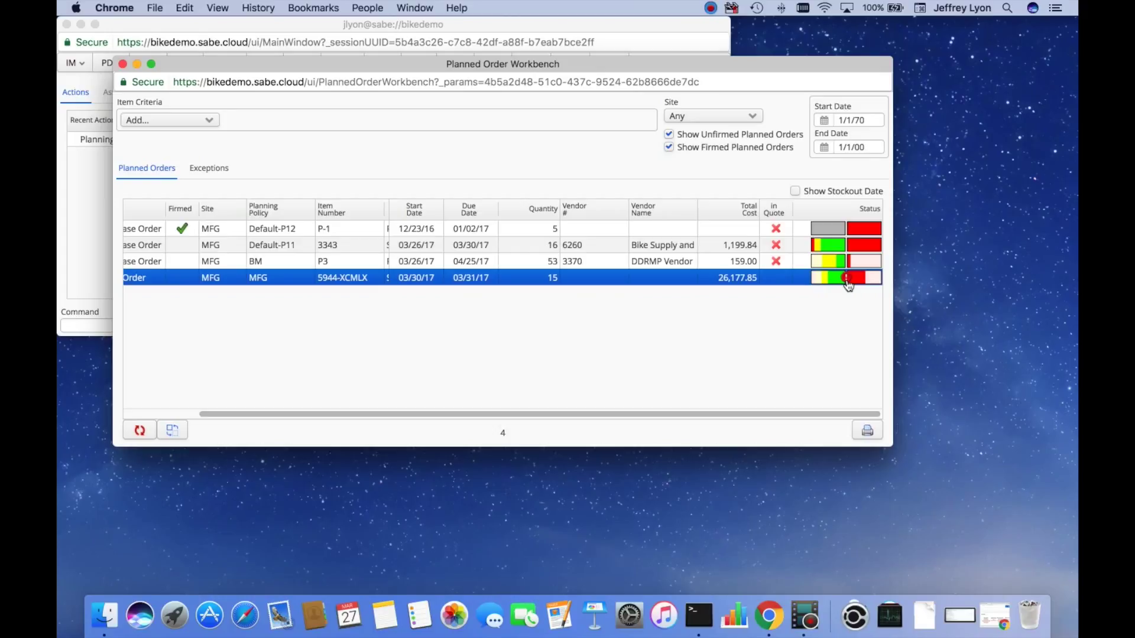
Step: Check component shortages for the 5944-XCMLX work order in Inventory Availability By Bill Of Materials
{"action": "right_click", "coordinate": [735, 283]}
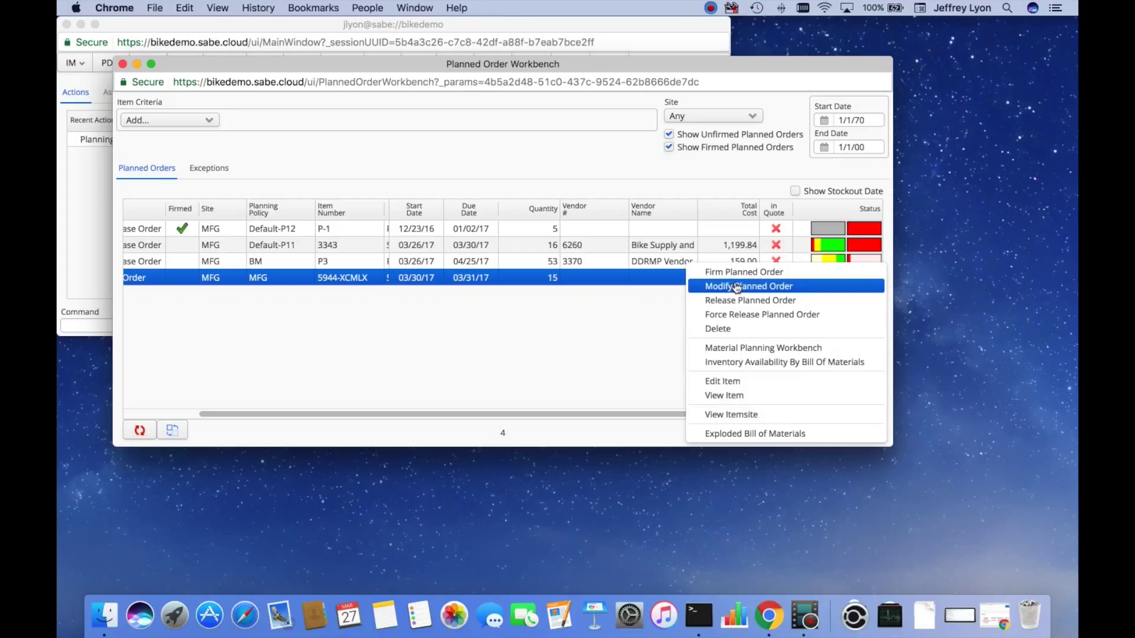
{"action": "left_click", "coordinate": [804, 363]}
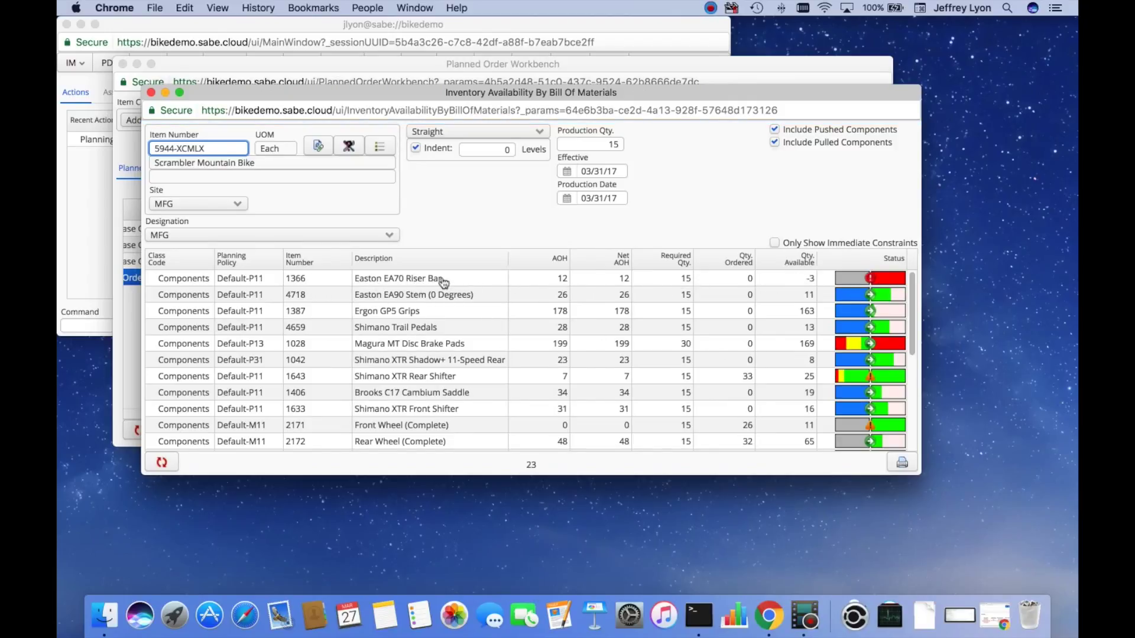
{"action": "left_click", "coordinate": [151, 92]}
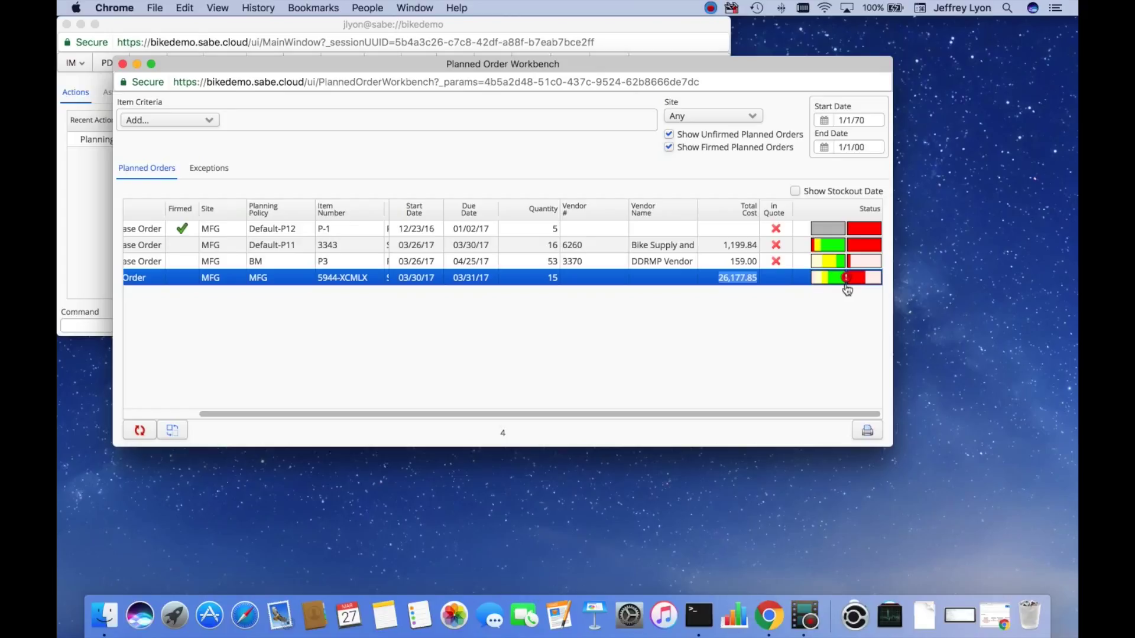
Step: Check the 5944-XCMLX order's status again and consult the Material Planning Workbench from that order
{"action": "scroll", "coordinate": [507, 356], "scroll_direction": "left", "scroll_amount": 3}
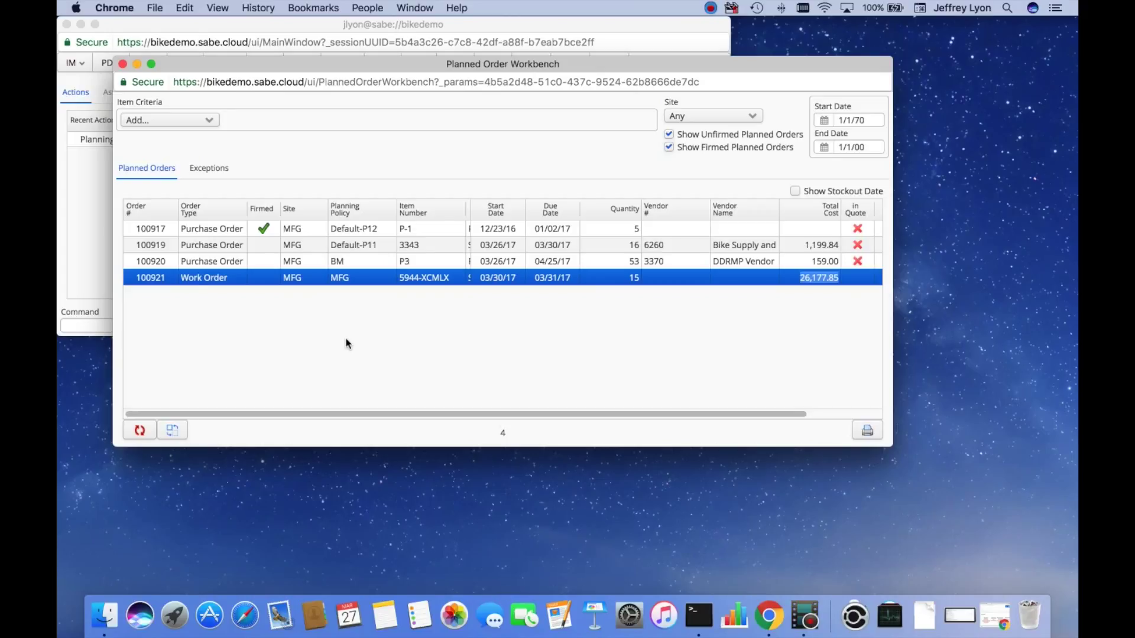
{"action": "scroll", "coordinate": [346, 338], "scroll_direction": "right", "scroll_amount": 3}
{"action": "scroll", "coordinate": [534, 320], "scroll_direction": "left", "scroll_amount": 3}
{"action": "right_click", "coordinate": [577, 281]}
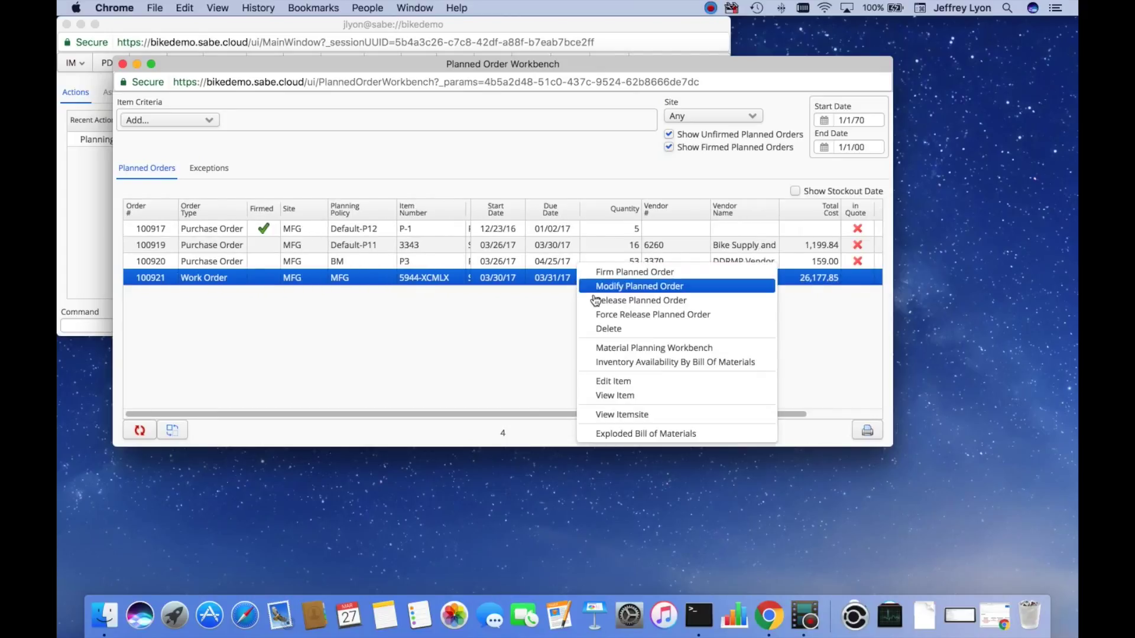
{"action": "left_click", "coordinate": [627, 348]}
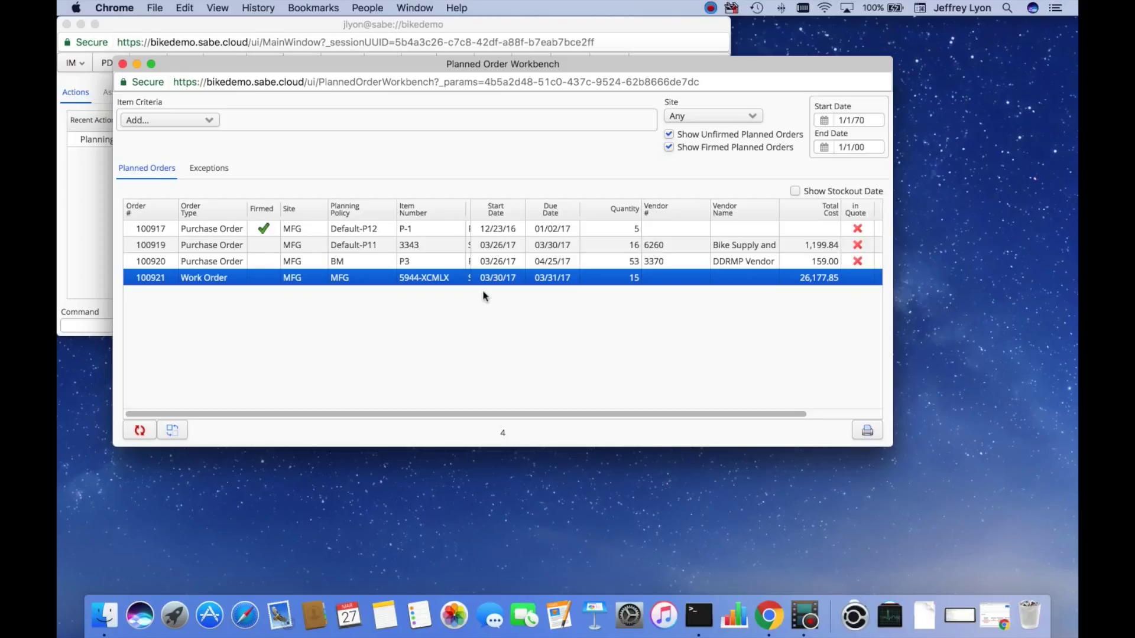
{"action": "scroll", "coordinate": [485, 296], "scroll_direction": "right", "scroll_amount": 3}
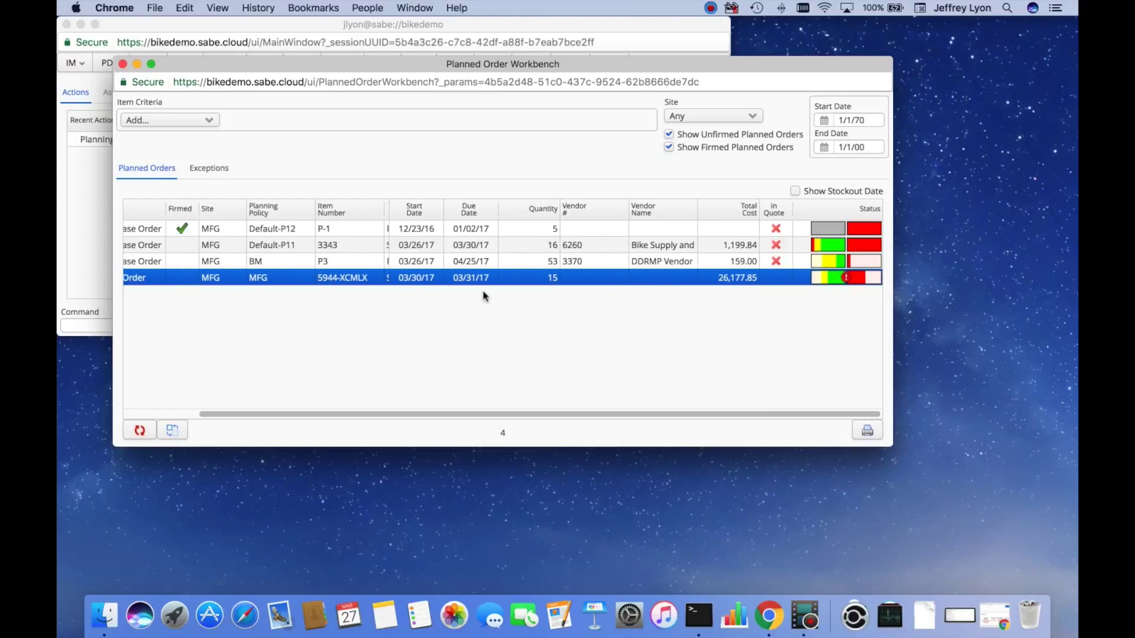